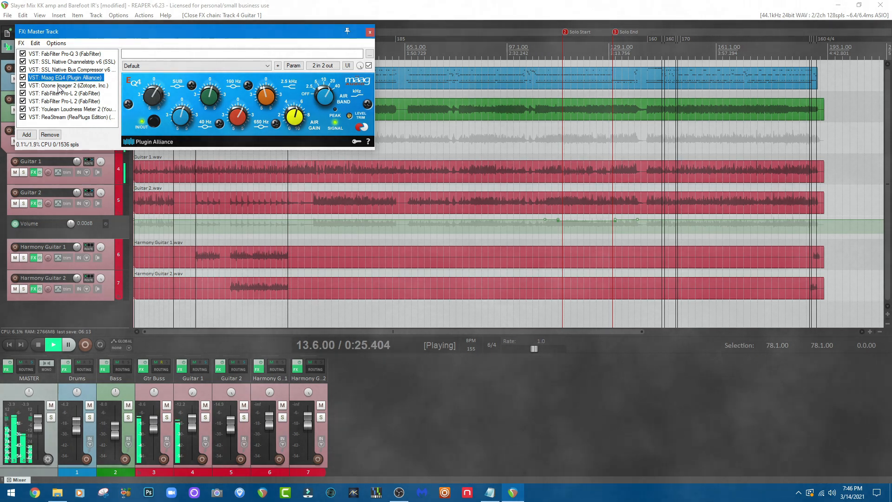
Review the master track's Ozone Imager 2, both Pro-L 2 limiters, Youlean Loudness Meter 2 and Pro-Q 3, and close its effects window.
{"action": "left_click", "coordinate": [59, 87]}
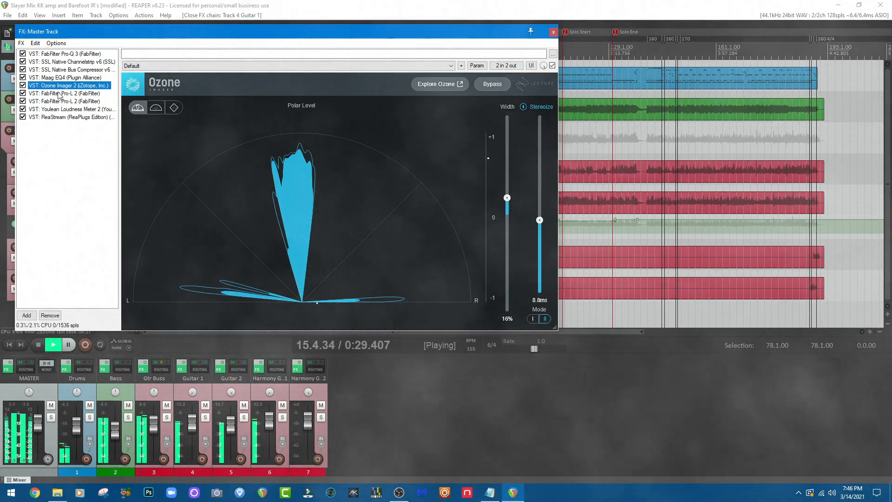
{"action": "left_click", "coordinate": [59, 93]}
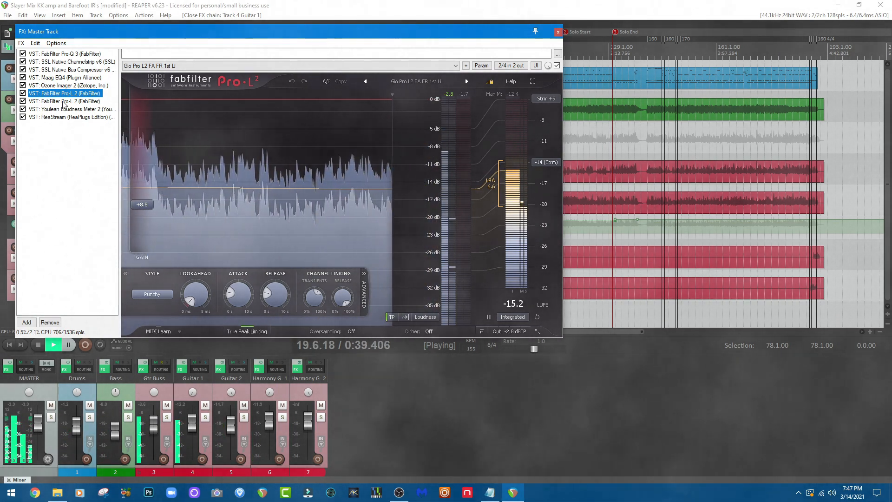
{"action": "left_click", "coordinate": [64, 102]}
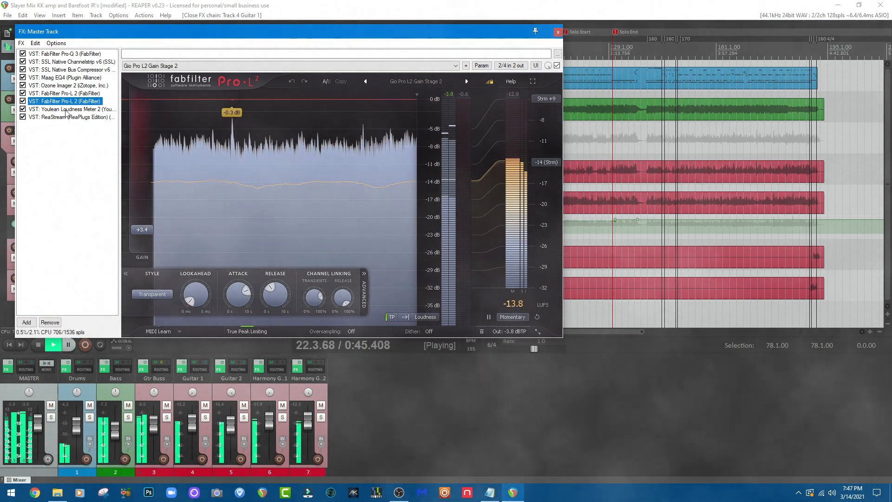
{"action": "left_click", "coordinate": [66, 109]}
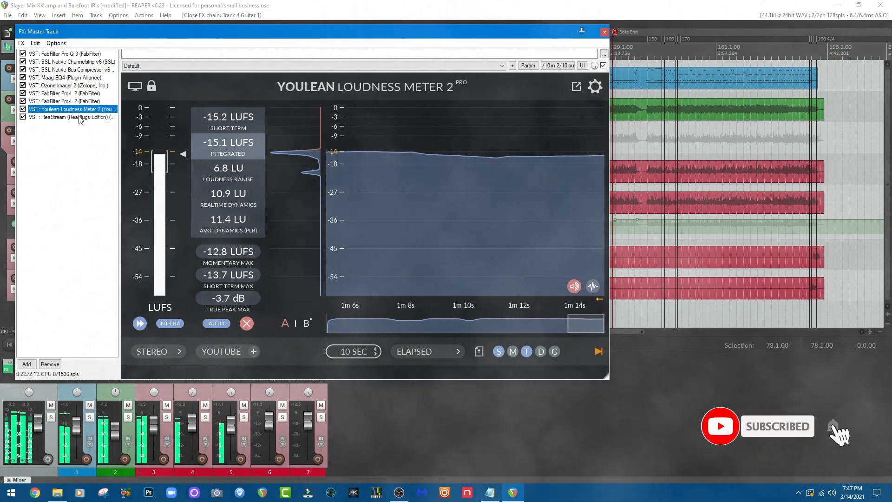
{"action": "left_click", "coordinate": [65, 54]}
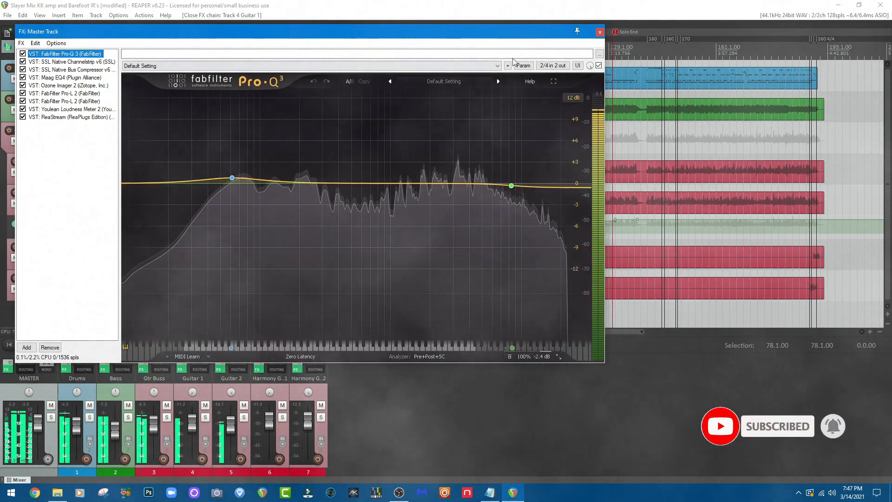
{"action": "left_click", "coordinate": [600, 32]}
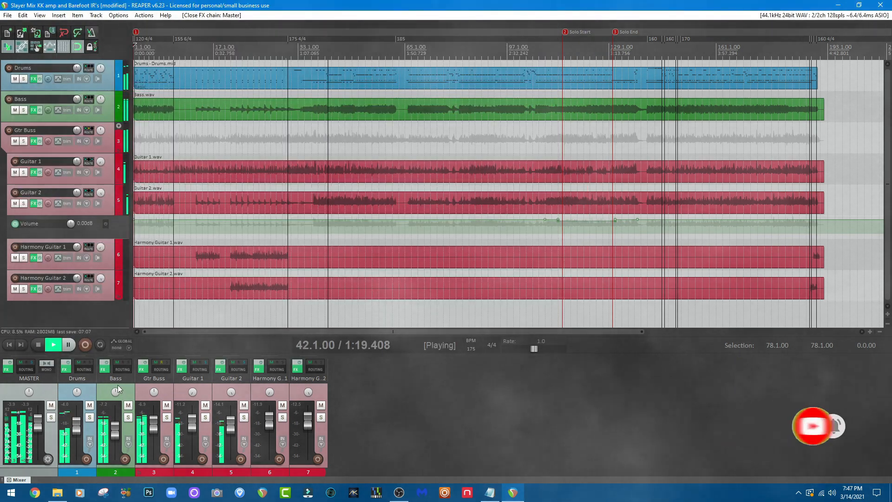
Inspect Superior Drummer 3 on the Drums track, including its mixer channels and drum kit view, and close the effects window.
{"action": "left_click", "coordinate": [65, 369]}
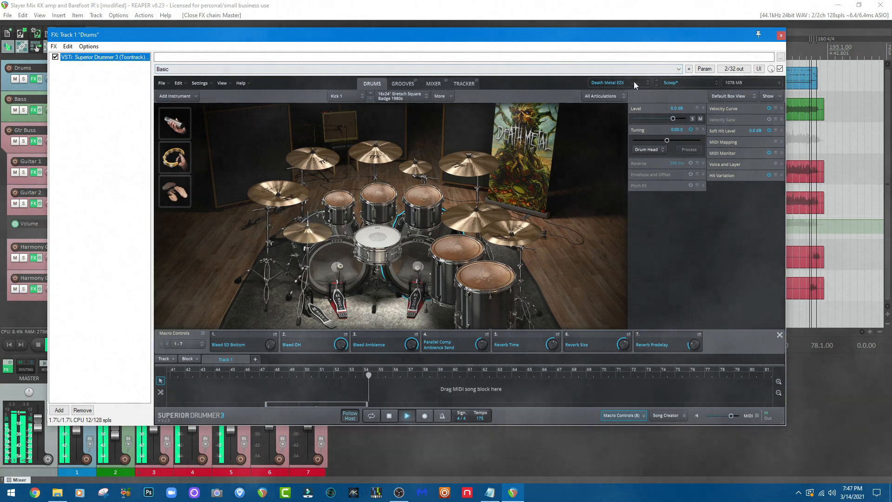
{"action": "left_click", "coordinate": [435, 84]}
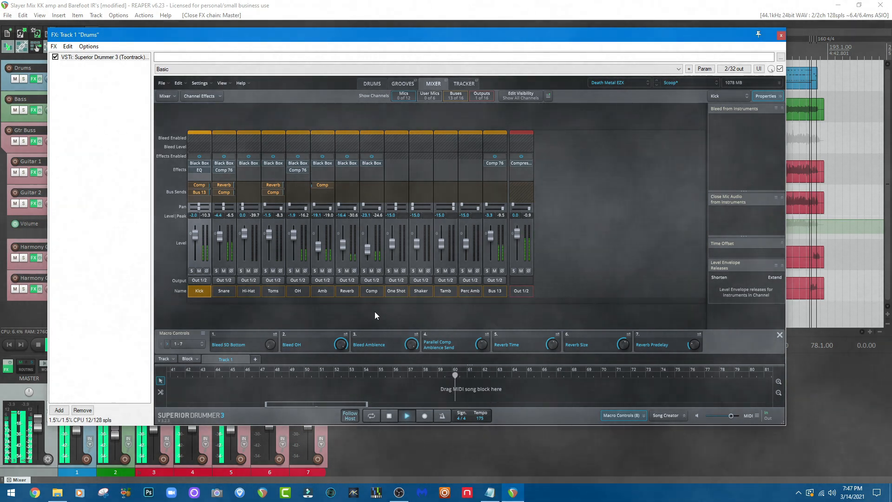
{"action": "left_click", "coordinate": [369, 84]}
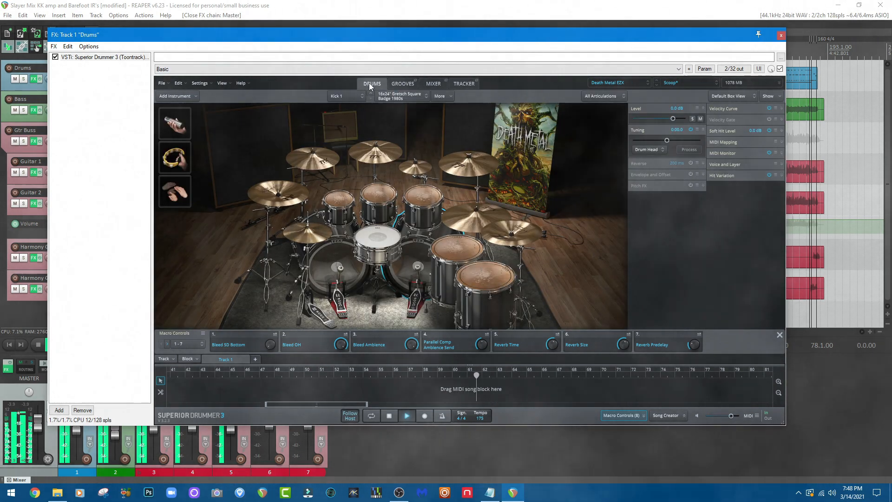
{"action": "left_click", "coordinate": [781, 35]}
Review the Bass track's Purple Audio MC 77 limiter and Parallax settings, and close its effects window.
{"action": "left_click", "coordinate": [105, 368]}
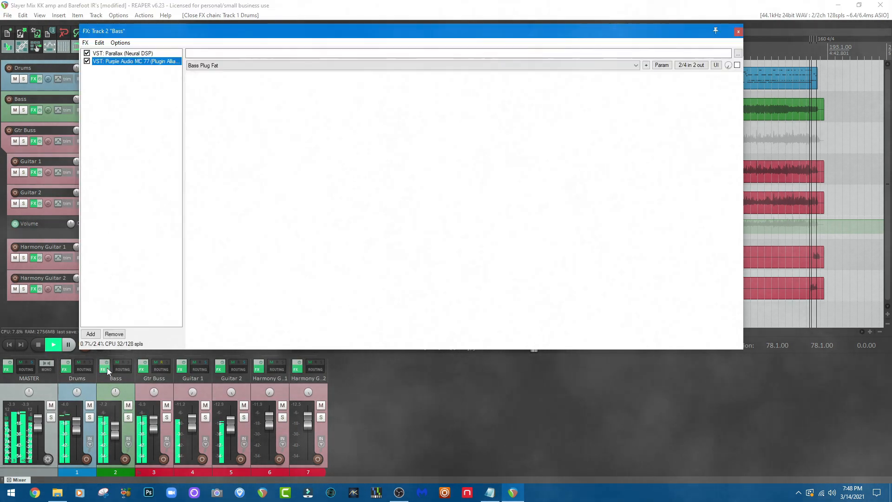
{"action": "left_click", "coordinate": [129, 54]}
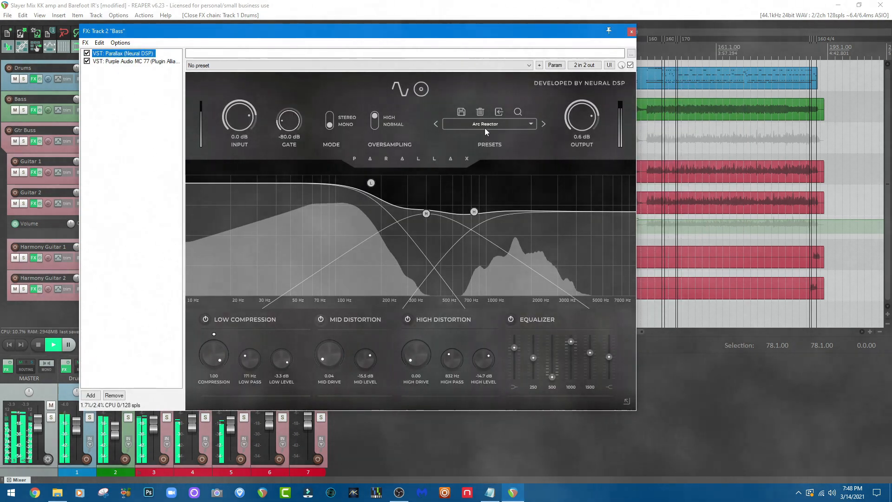
{"action": "left_click", "coordinate": [108, 62]}
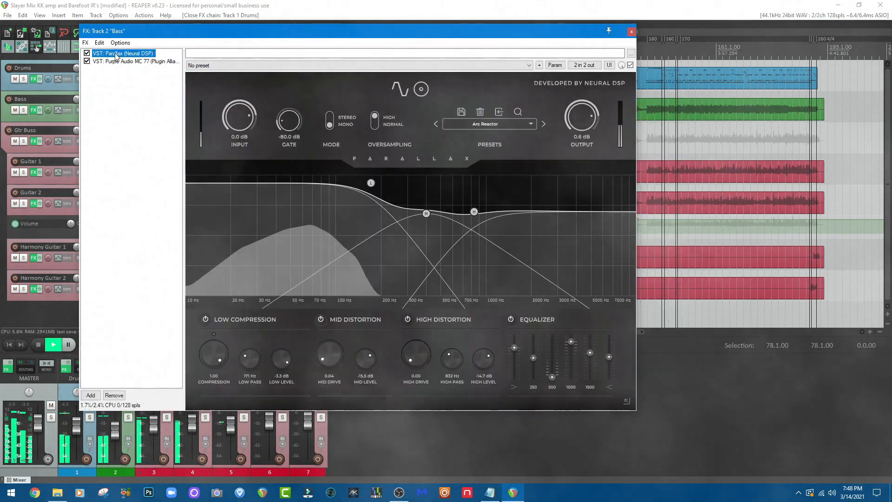
{"action": "left_click", "coordinate": [631, 32]}
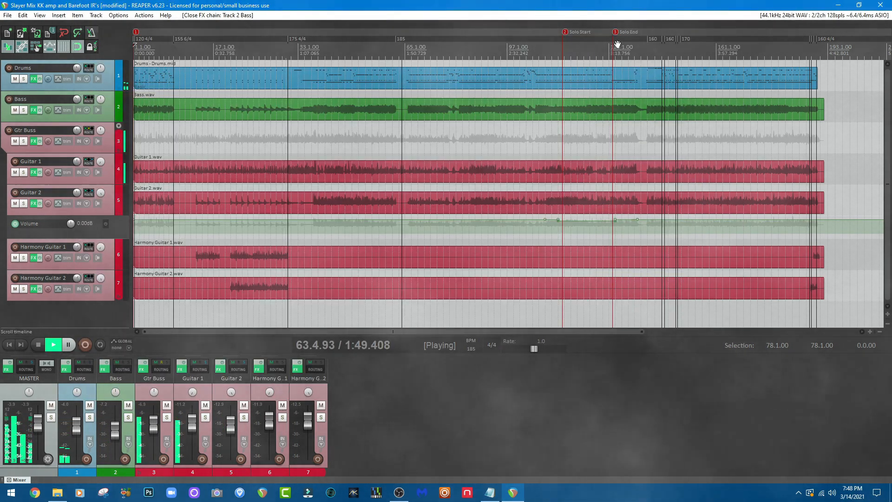
Go through the Gtr Buss effects chain, from Pro-Q 3 and Pro-MB to Tube-Tech, J37 and Weiss MM-1, and close it.
{"action": "left_click", "coordinate": [143, 370]}
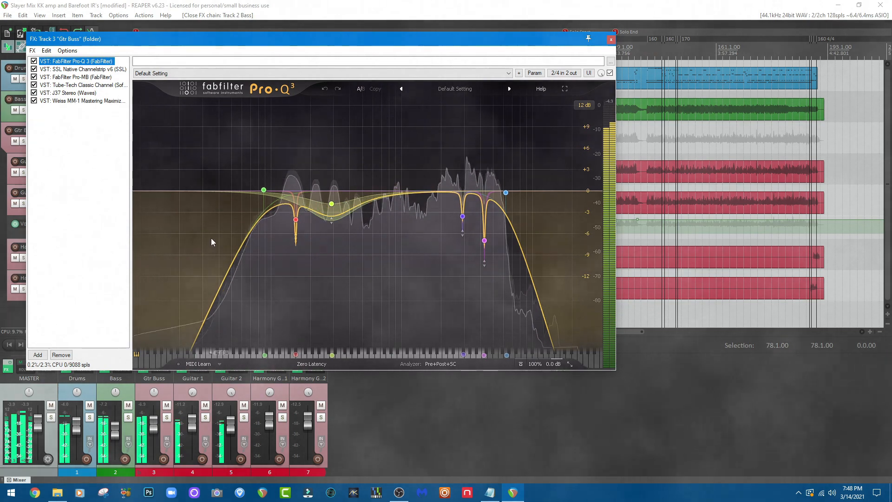
{"action": "left_click", "coordinate": [90, 70]}
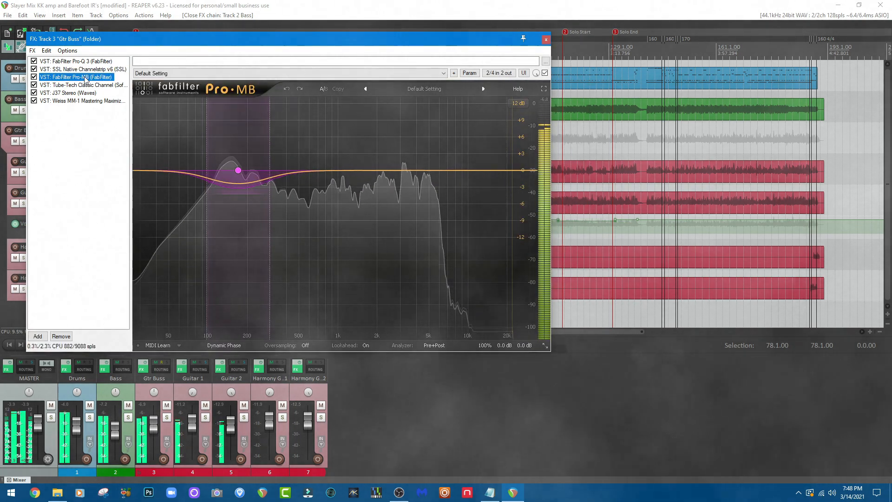
{"action": "left_click", "coordinate": [84, 85]}
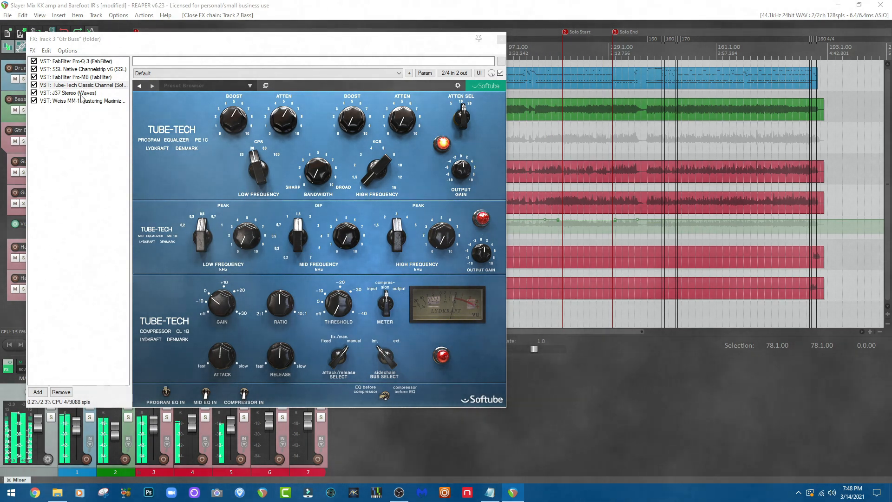
{"action": "left_click", "coordinate": [81, 94]}
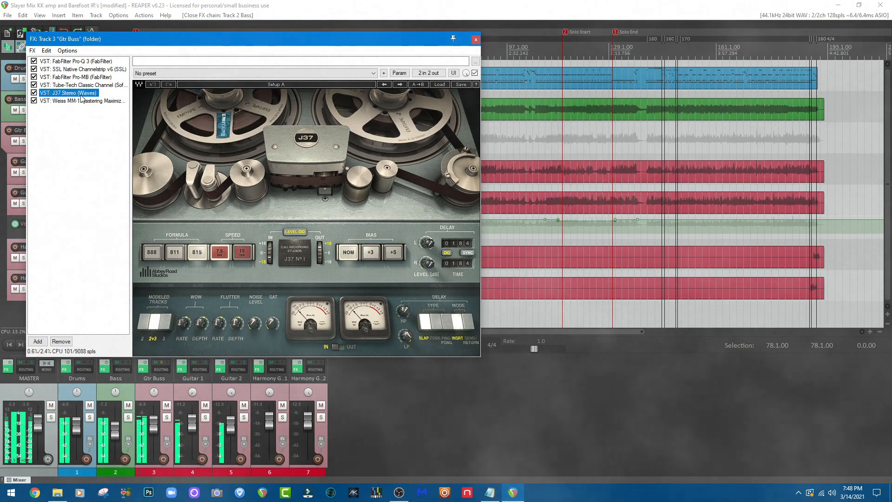
{"action": "left_click", "coordinate": [78, 101]}
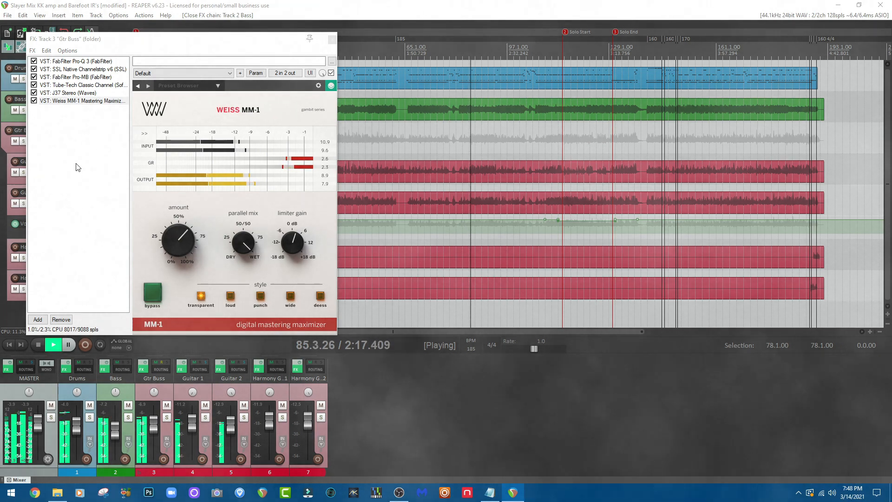
{"action": "left_click", "coordinate": [71, 62]}
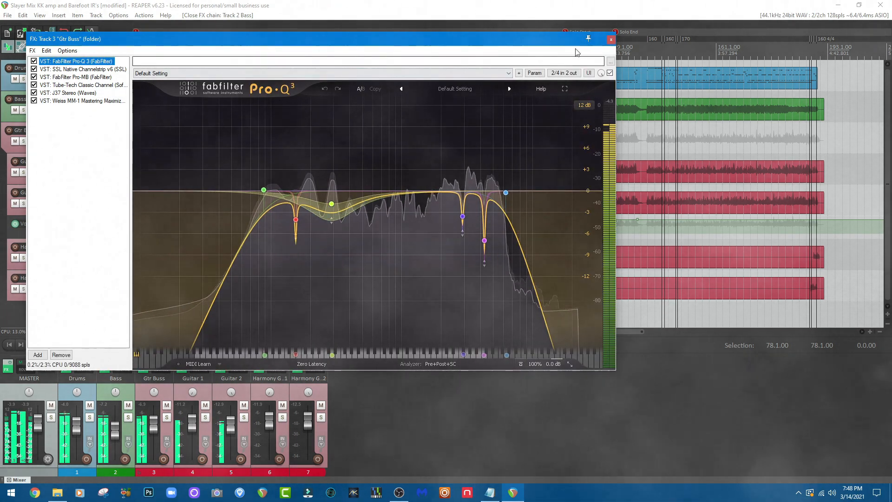
{"action": "left_click", "coordinate": [611, 40]}
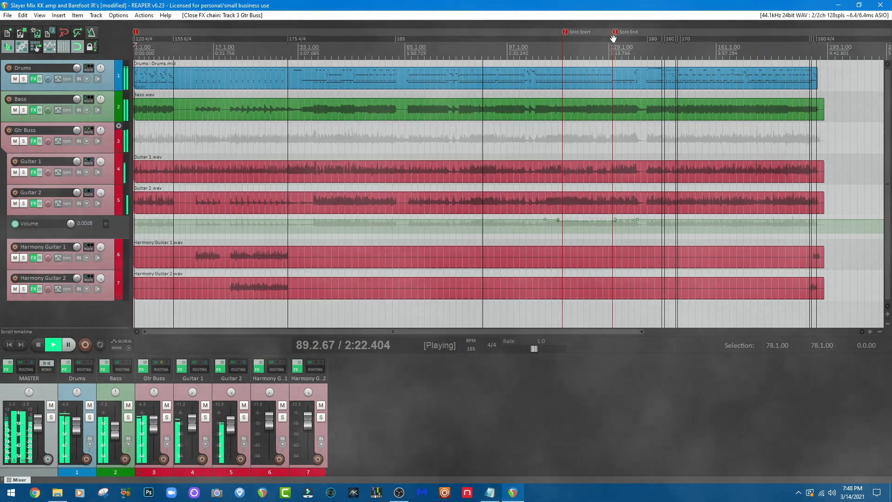
Examine Guitar 1's Kerry King Signature amp and the impulse responses loaded in Libra, ending back on the amp.
{"action": "left_click", "coordinate": [180, 370]}
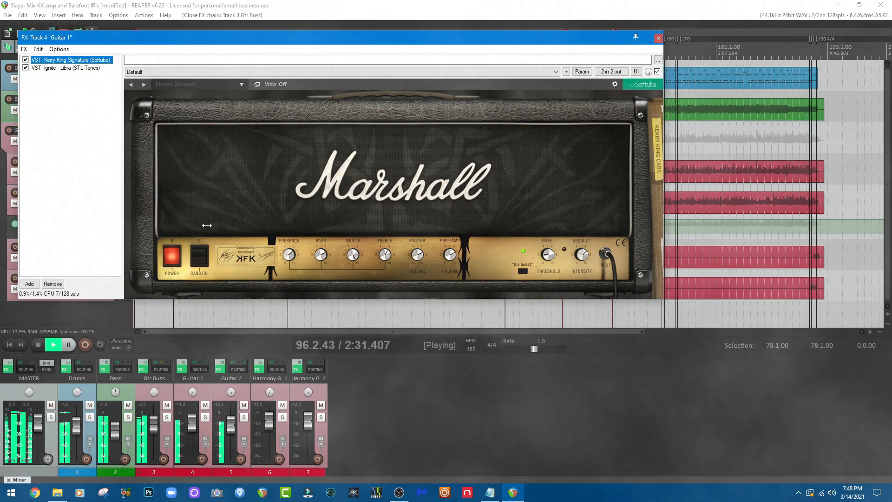
{"action": "left_click", "coordinate": [66, 68]}
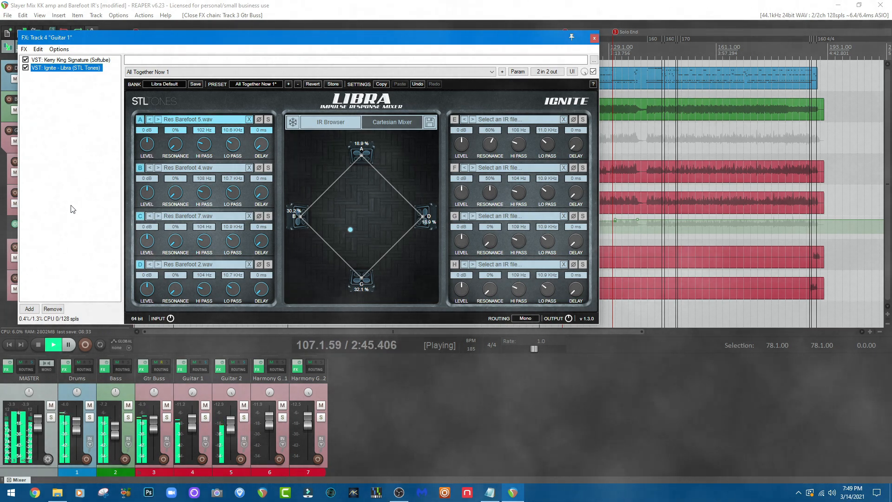
{"action": "left_click", "coordinate": [84, 60]}
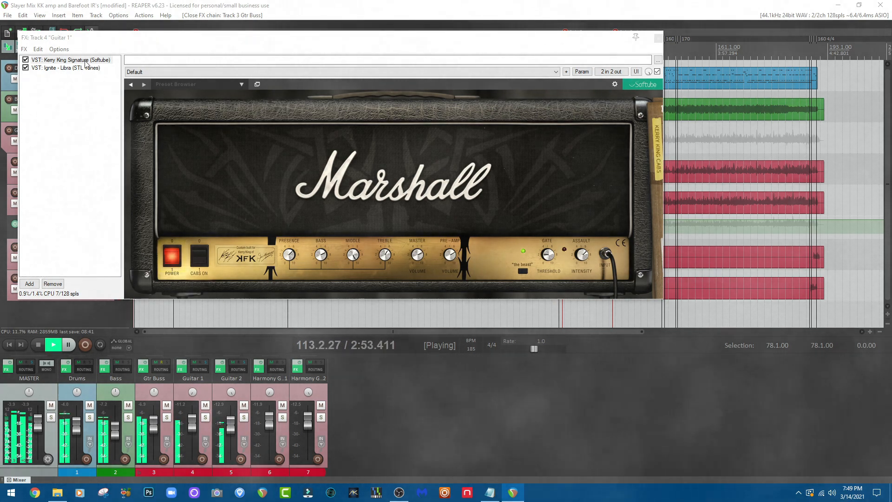
Toggle "the beast" switch on Guitar 1's Kerry King amp off and back on, and close the effects window.
{"action": "left_click", "coordinate": [523, 272]}
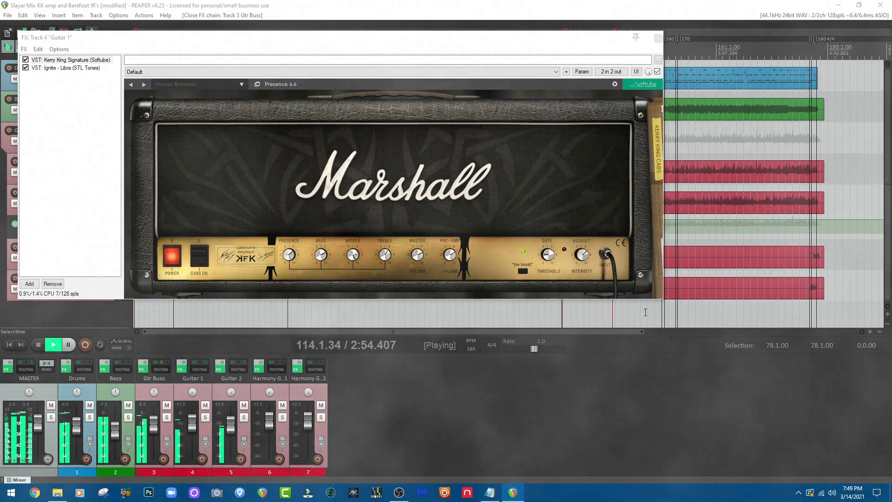
{"action": "left_click", "coordinate": [524, 273]}
{"action": "left_click", "coordinate": [524, 273]}
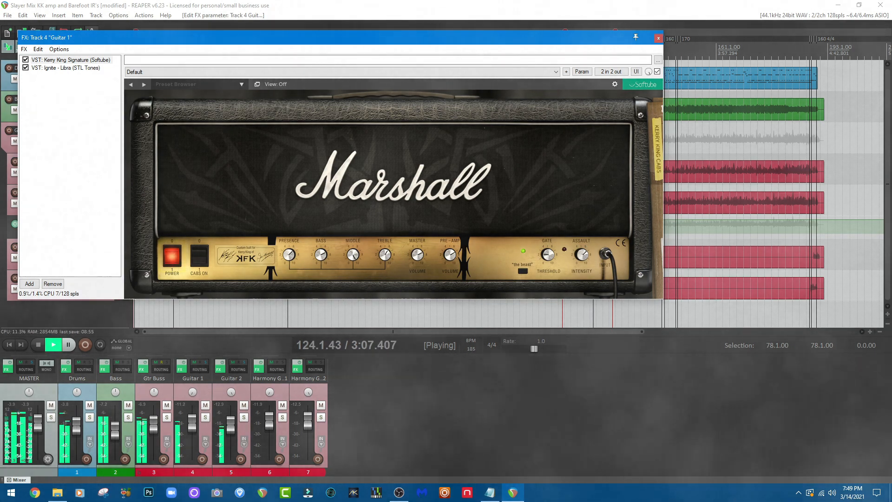
{"action": "left_click", "coordinate": [657, 37]}
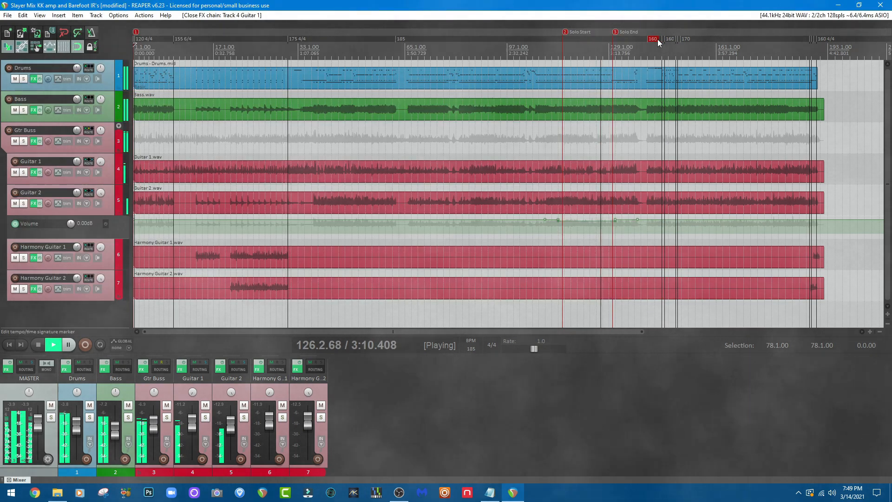
Revisit the Drums track's Superior Drummer 3 kit and mixer with the Death Metal EZX library, and close the window.
{"action": "left_click", "coordinate": [65, 370]}
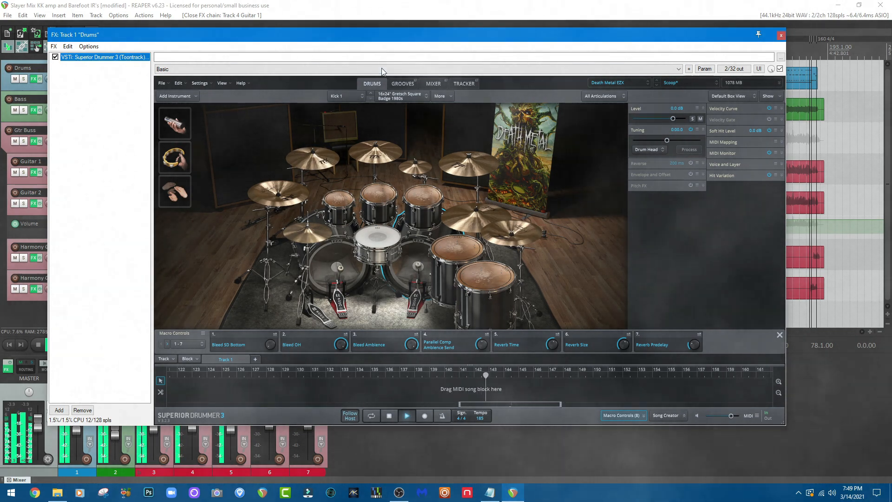
{"action": "left_click", "coordinate": [434, 84]}
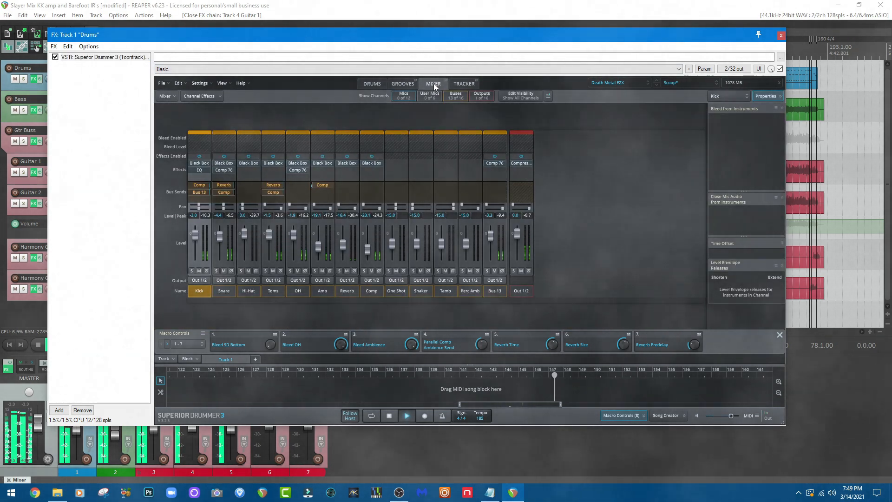
{"action": "left_click", "coordinate": [366, 83]}
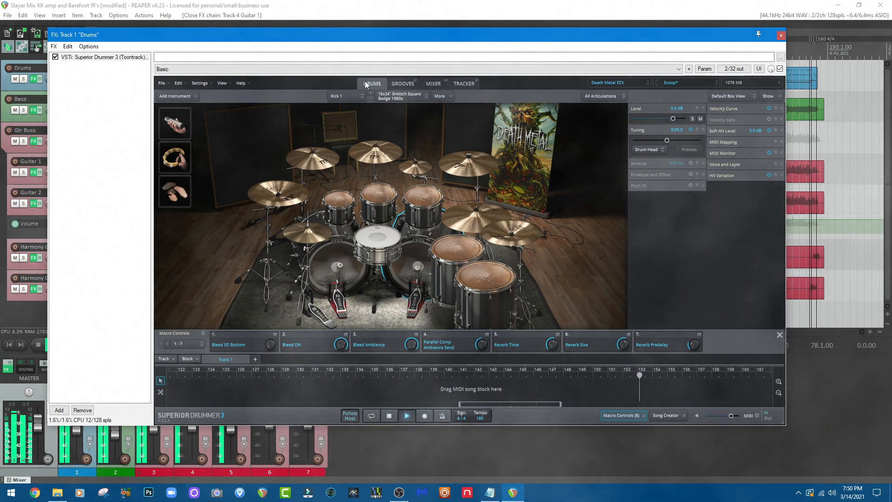
{"action": "left_click", "coordinate": [782, 35]}
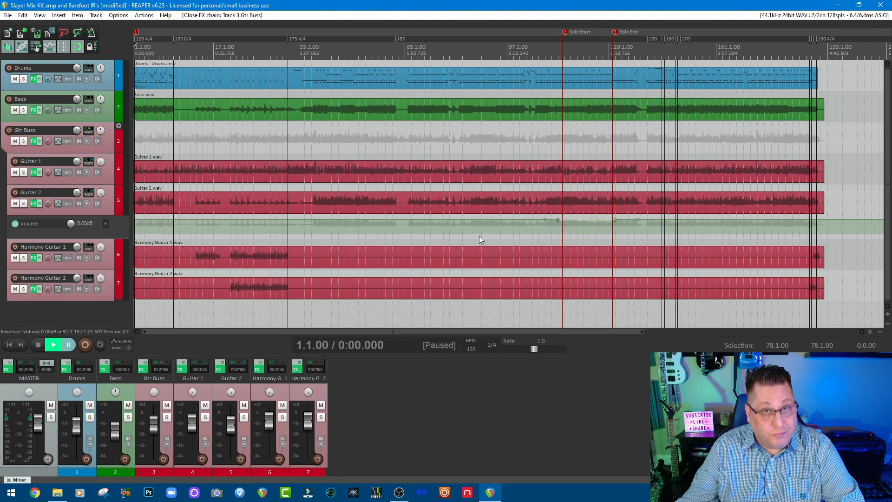
Examine the Master track's Pro-Q 3 bands, SSL Channelstrip, SSL Bus Compressor, Maag EQ4 and Ozone Imager 2 settings.
{"action": "left_click", "coordinate": [8, 369]}
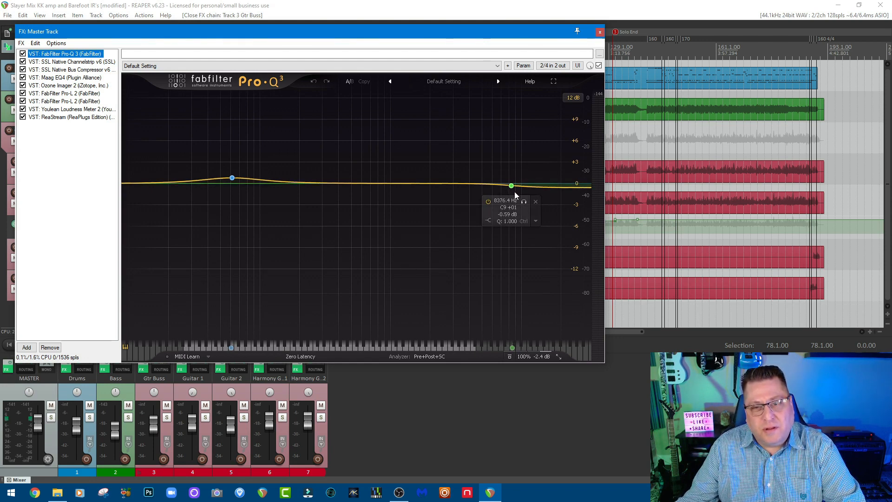
{"action": "mouse_move", "coordinate": [232, 182]}
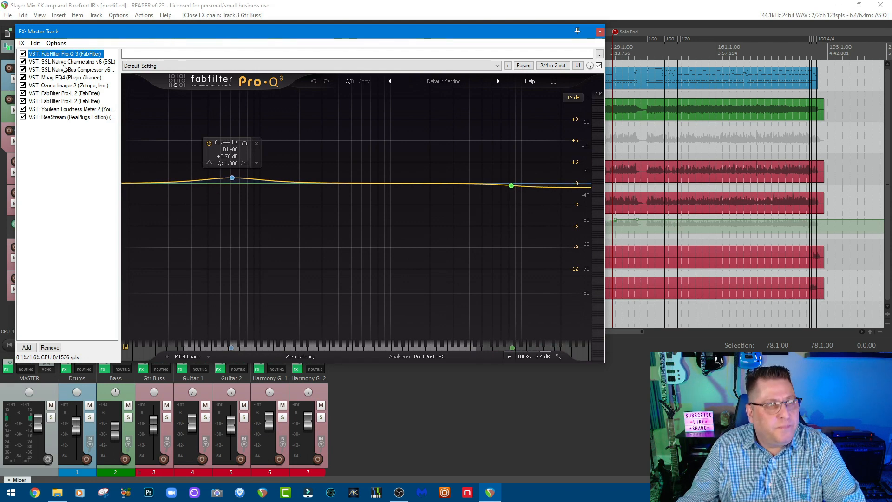
{"action": "left_click", "coordinate": [68, 62]}
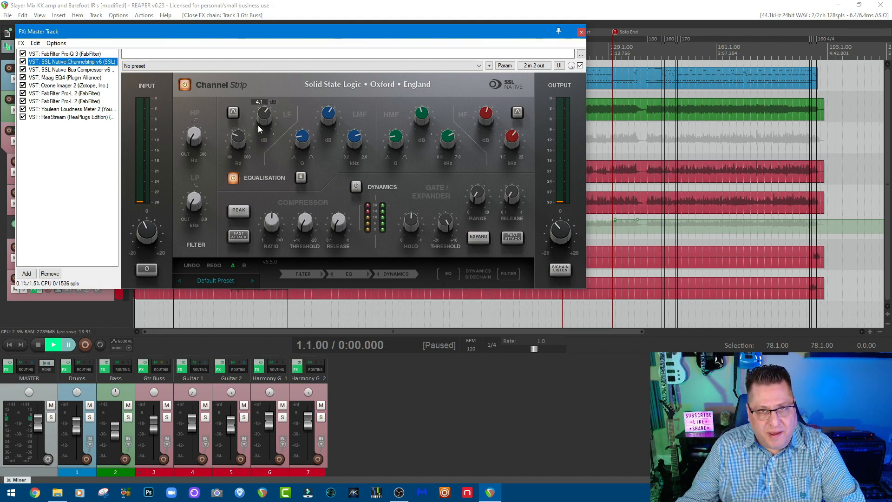
{"action": "left_click", "coordinate": [79, 69]}
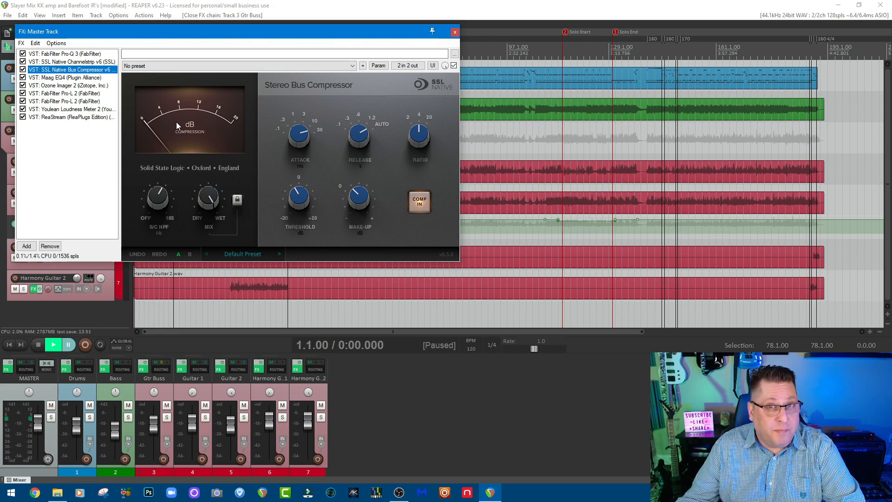
{"action": "left_click", "coordinate": [80, 78]}
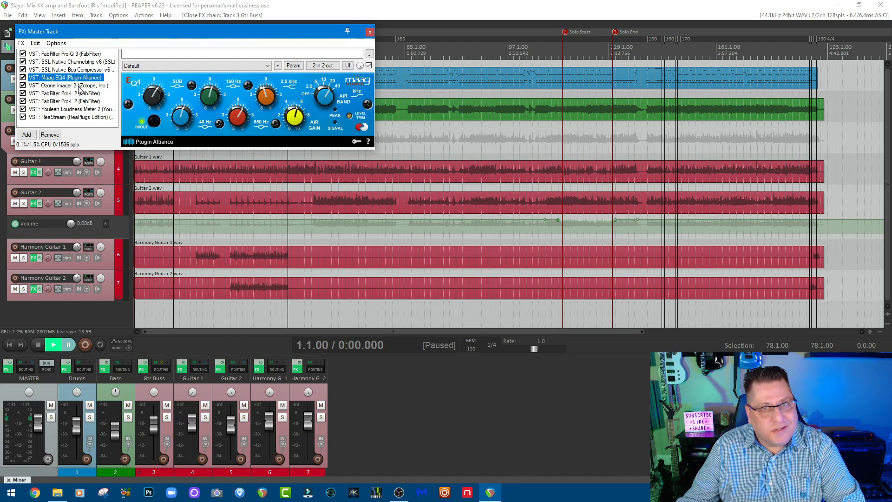
{"action": "left_click", "coordinate": [79, 87]}
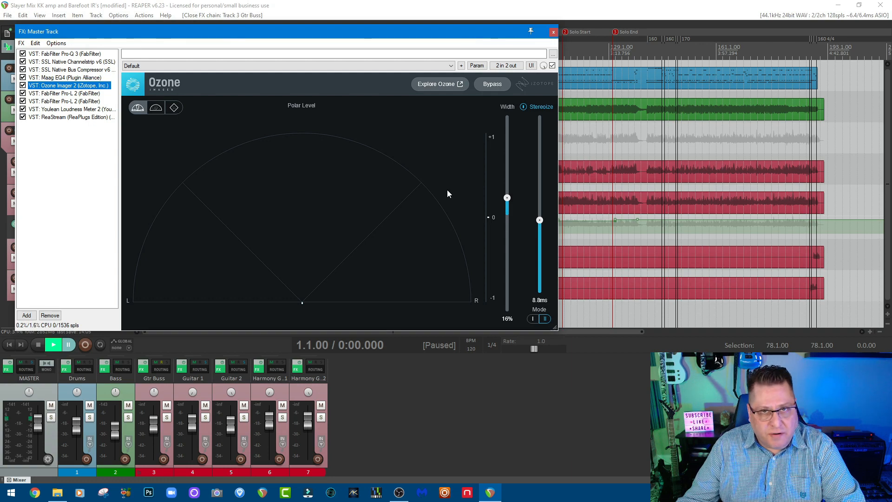
Review both Pro-L 2 limiters and the Youlean Loudness Meter 2 on the Master track, return to Pro-Q 3 and close the chain.
{"action": "left_click", "coordinate": [78, 93]}
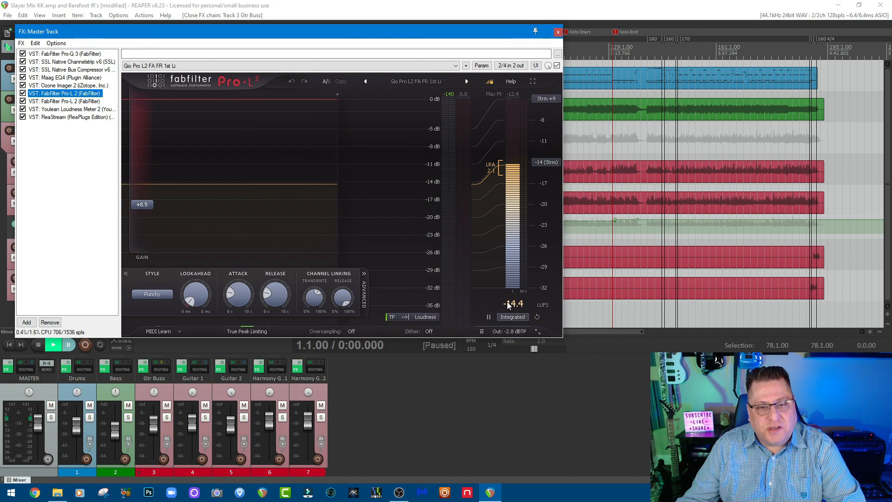
{"action": "mouse_move", "coordinate": [241, 297]}
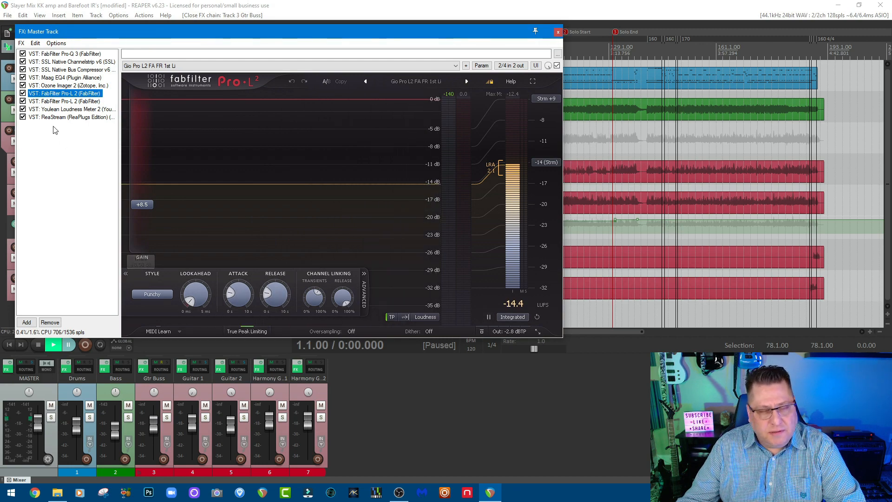
{"action": "left_click", "coordinate": [61, 102]}
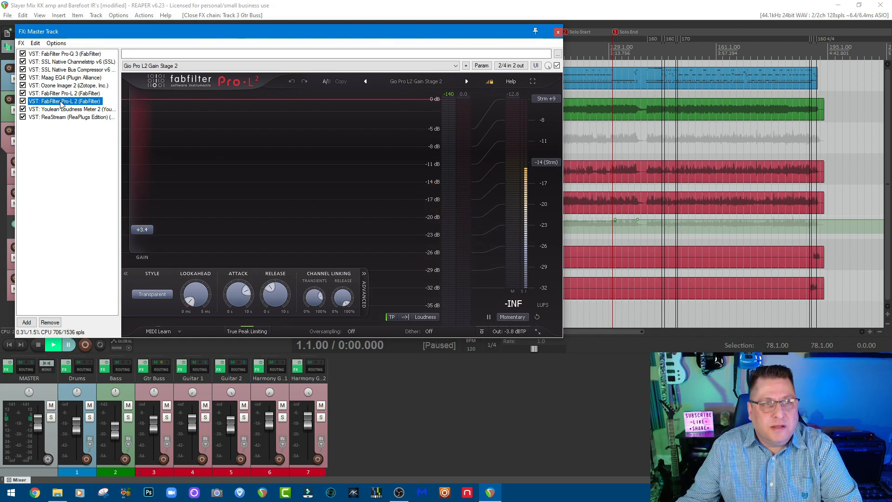
{"action": "mouse_move", "coordinate": [148, 228]}
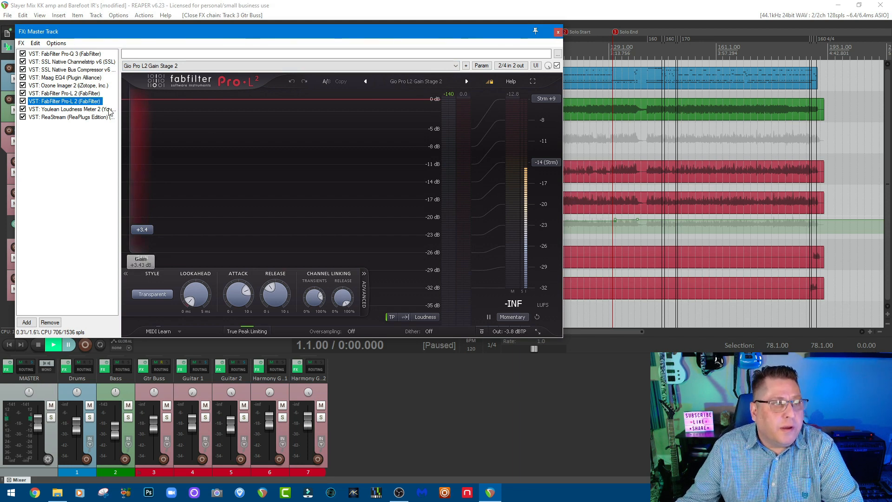
{"action": "left_click", "coordinate": [83, 110]}
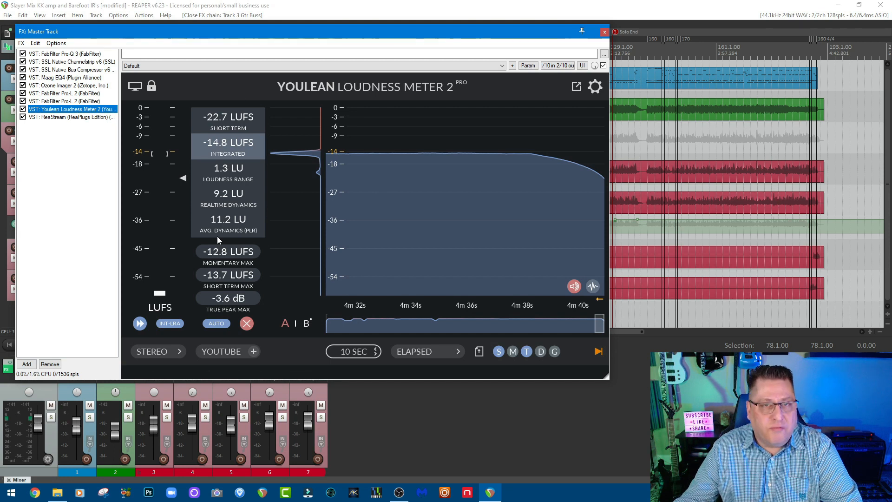
{"action": "left_click", "coordinate": [78, 53]}
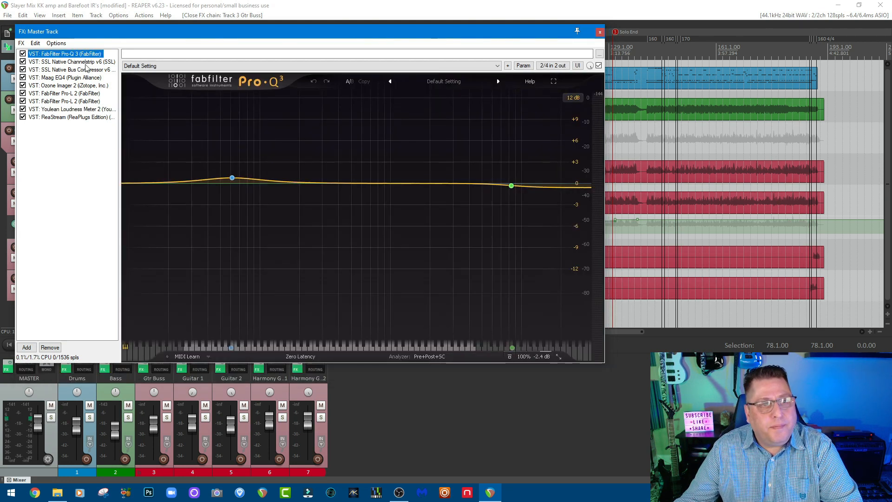
{"action": "left_click", "coordinate": [600, 31]}
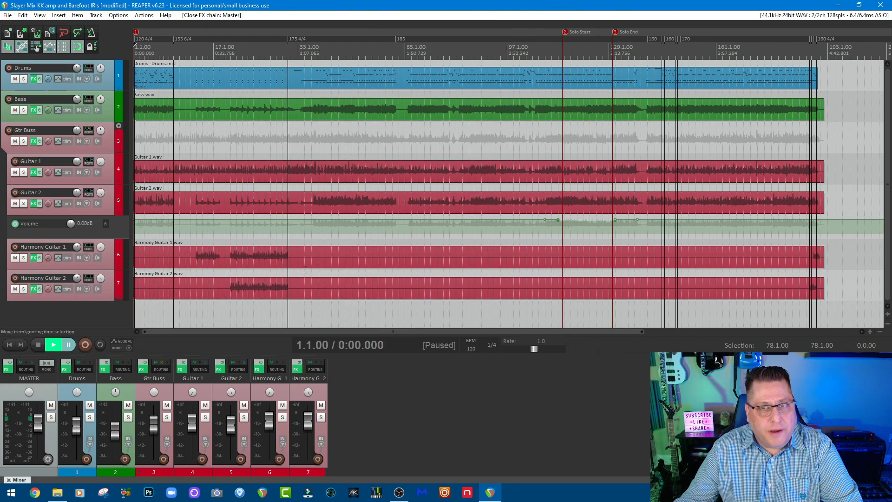
Inspect the Drums track's Superior Drummer 3 kit, its Scoop preset and the mixer channels, and close the effects window.
{"action": "left_click", "coordinate": [66, 368]}
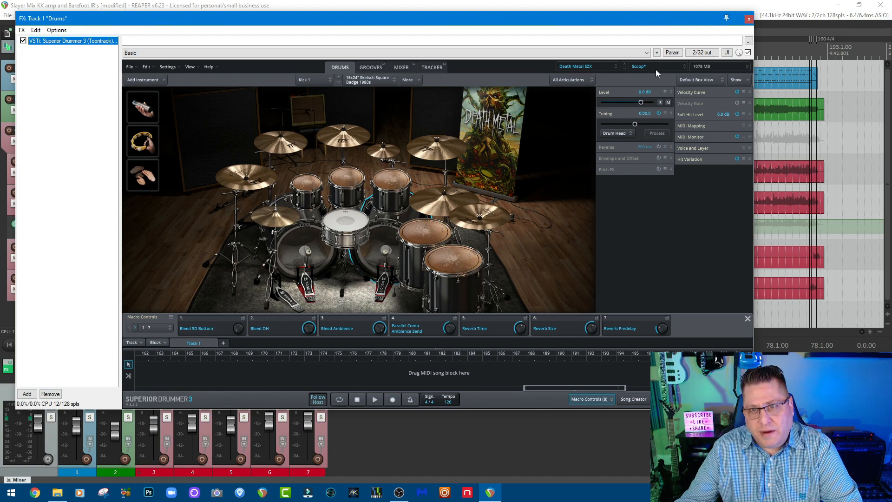
{"action": "left_click", "coordinate": [408, 67]}
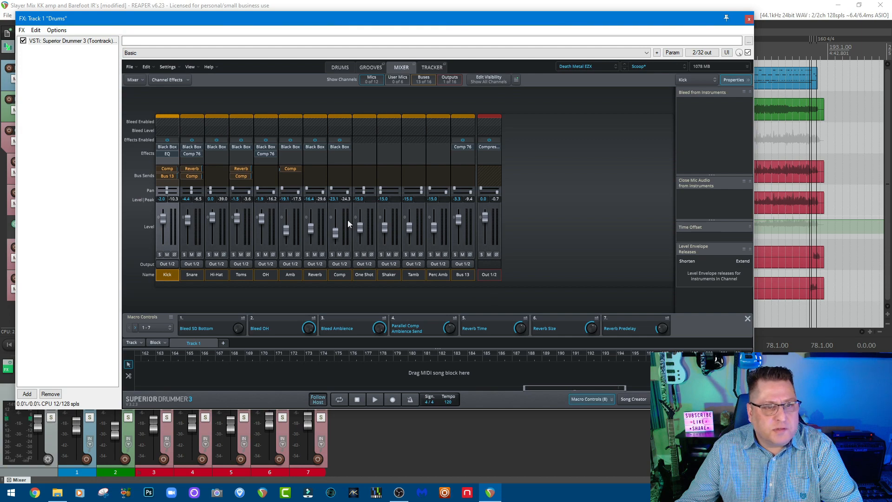
{"action": "left_click", "coordinate": [344, 67]}
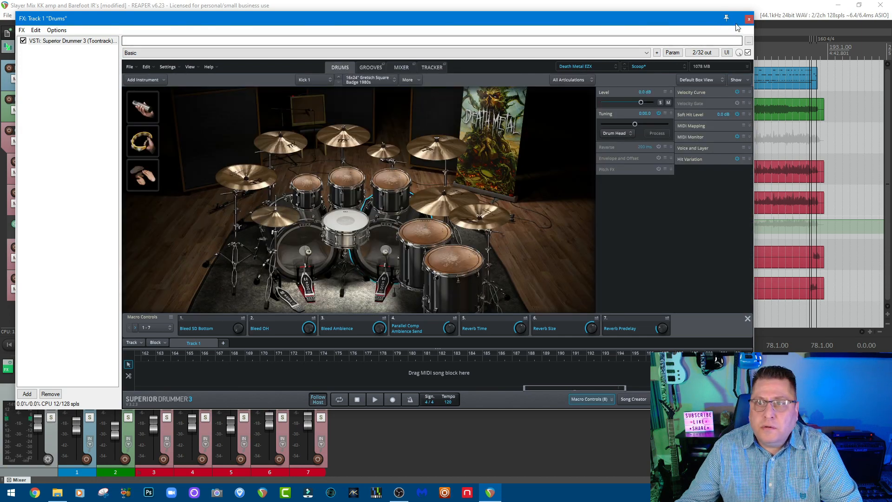
{"action": "left_click", "coordinate": [749, 19]}
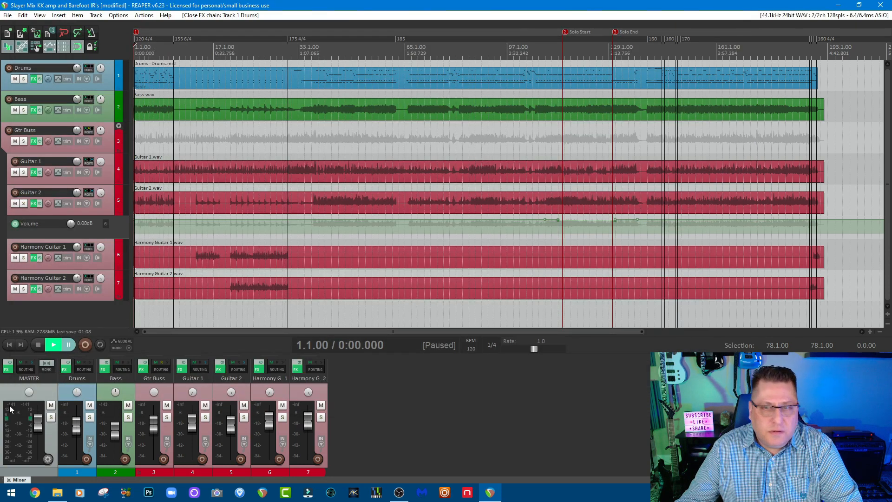
Examine the Bass track's Parallax and Purple Audio MC 77 settings, return to Parallax and close the effects window.
{"action": "left_click", "coordinate": [102, 370]}
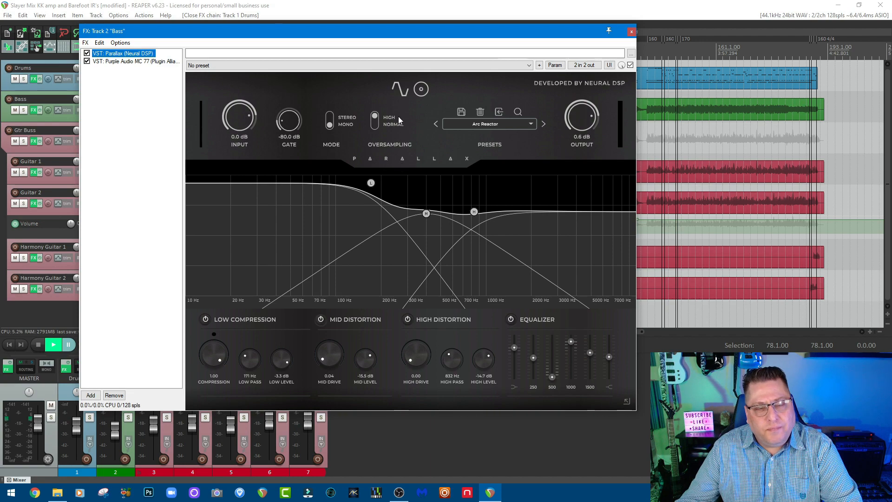
{"action": "left_click", "coordinate": [146, 61]}
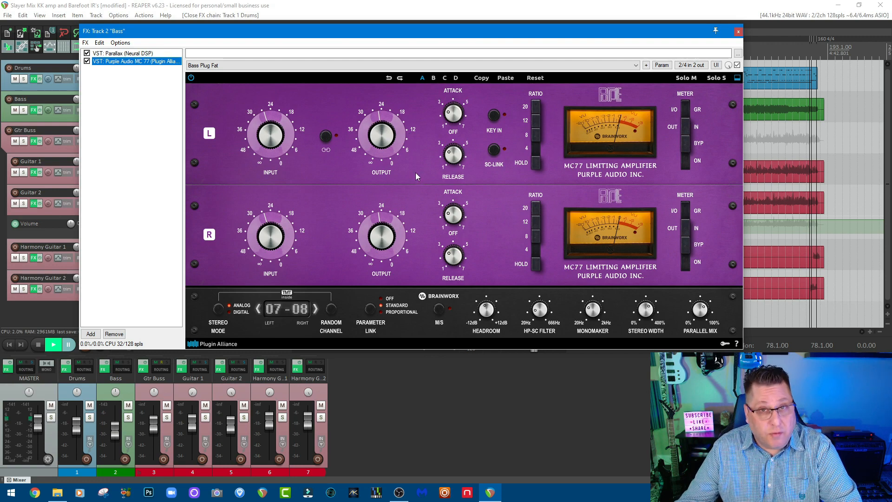
{"action": "left_click", "coordinate": [126, 54]}
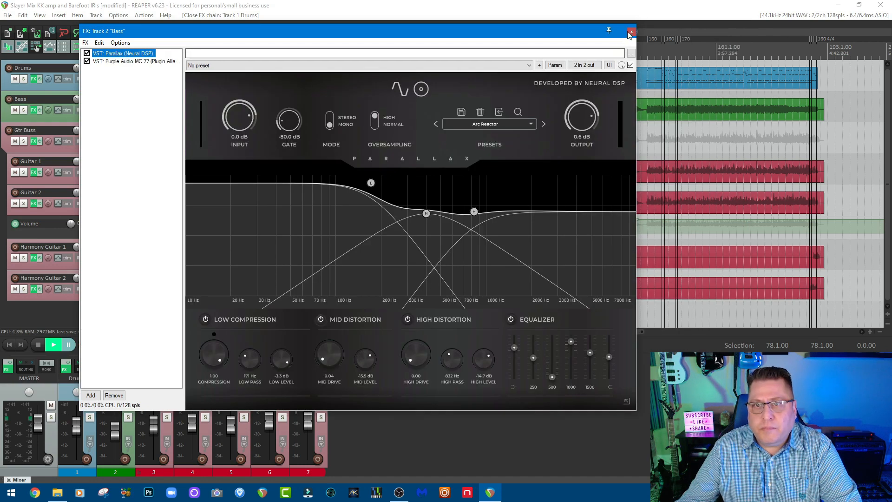
{"action": "left_click", "coordinate": [631, 31]}
Open the Gtr Buss effects chain and inspect the Pro-Q 3 low-cut, high-cut and dynamic bands.
{"action": "left_click", "coordinate": [144, 370]}
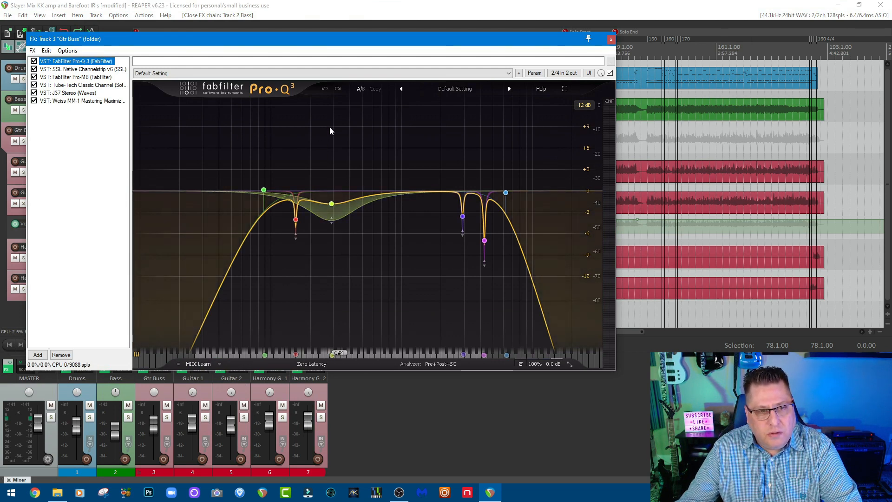
{"action": "mouse_move", "coordinate": [270, 185]}
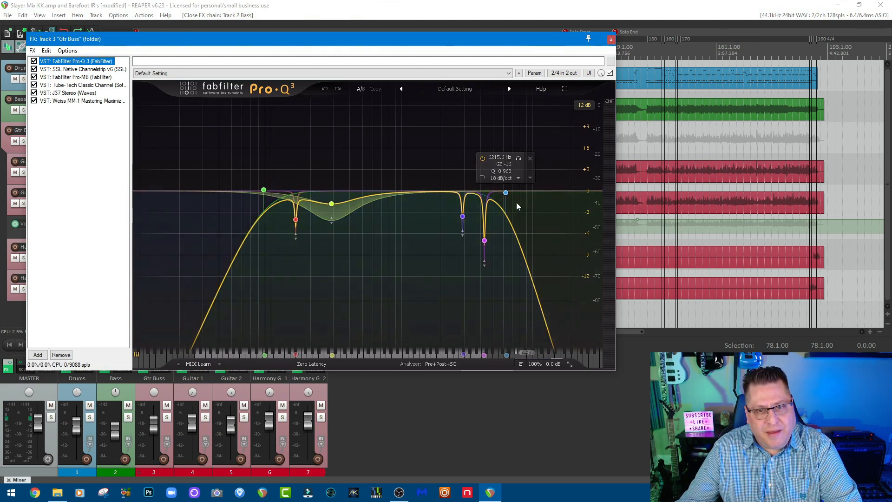
{"action": "mouse_move", "coordinate": [494, 251]}
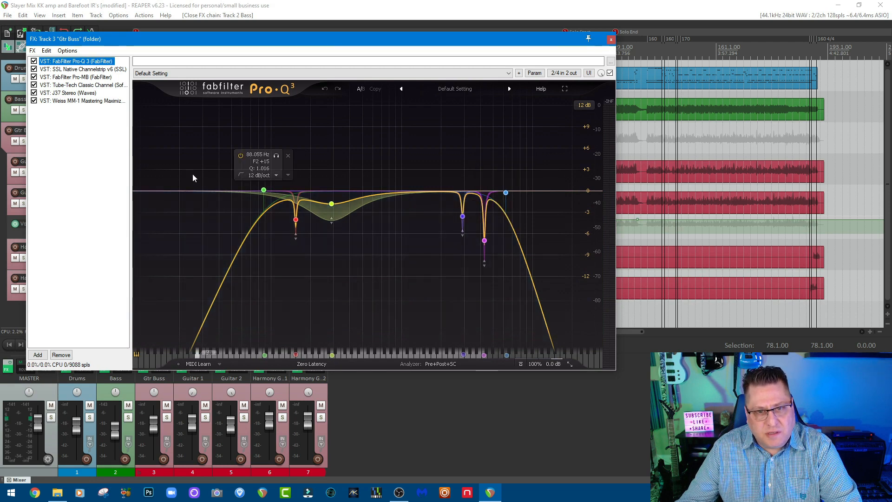
{"action": "mouse_move", "coordinate": [263, 204]}
{"action": "mouse_move", "coordinate": [331, 204]}
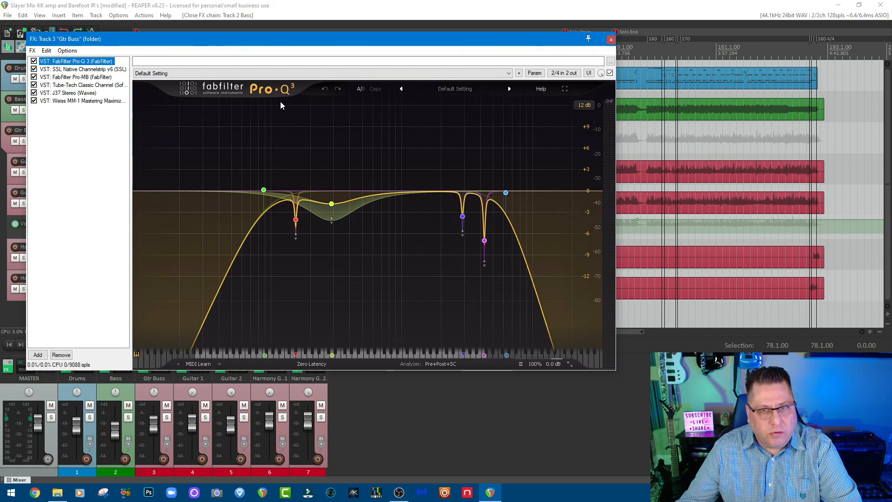
Review the Gtr Buss SSL Channelstrip, Pro-MB, Tube-Tech, J37 and Weiss MM-1 plugins, return to Pro-Q 3 and close the chain.
{"action": "left_click", "coordinate": [84, 69]}
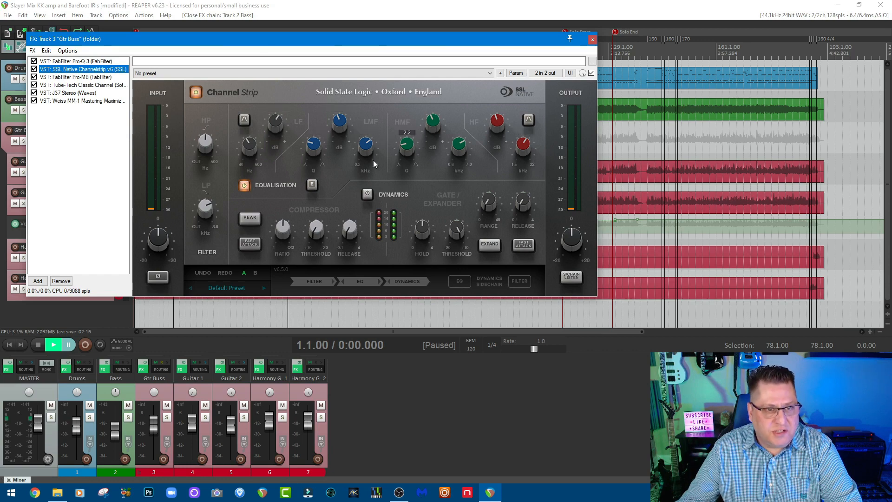
{"action": "left_click", "coordinate": [61, 77]}
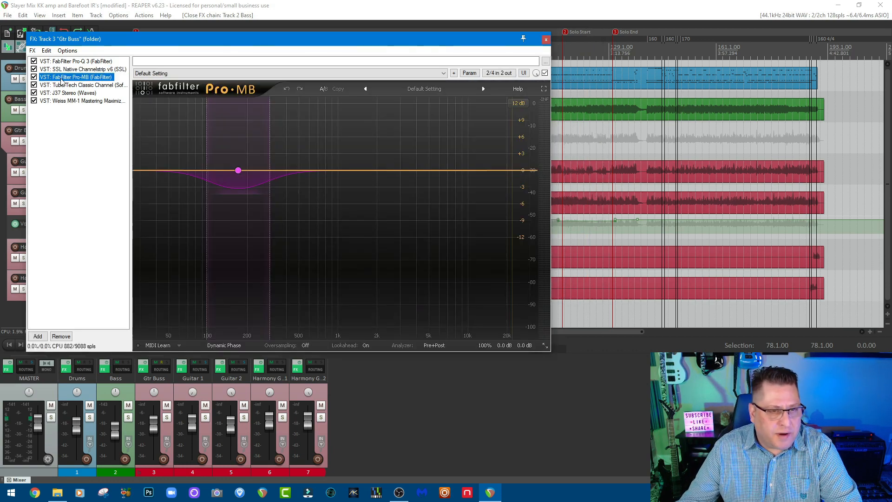
{"action": "left_click", "coordinate": [62, 86]}
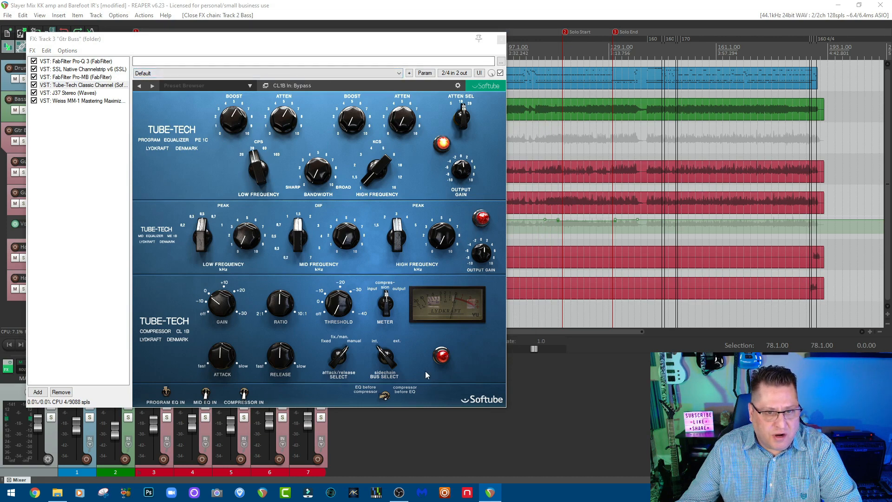
{"action": "left_click", "coordinate": [59, 92]}
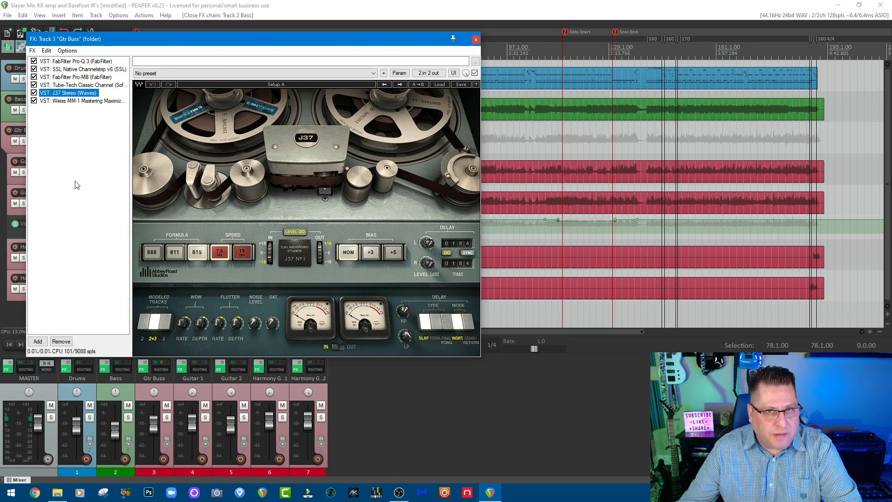
{"action": "left_click", "coordinate": [102, 101]}
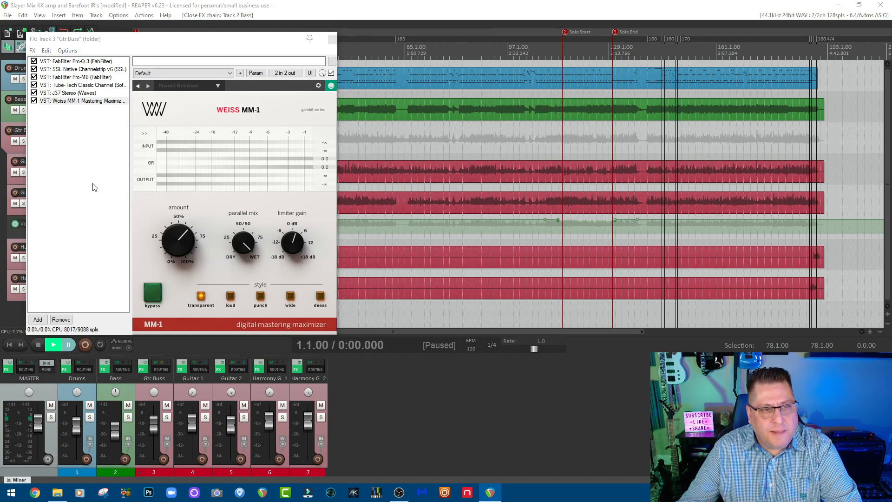
{"action": "mouse_move", "coordinate": [279, 221]}
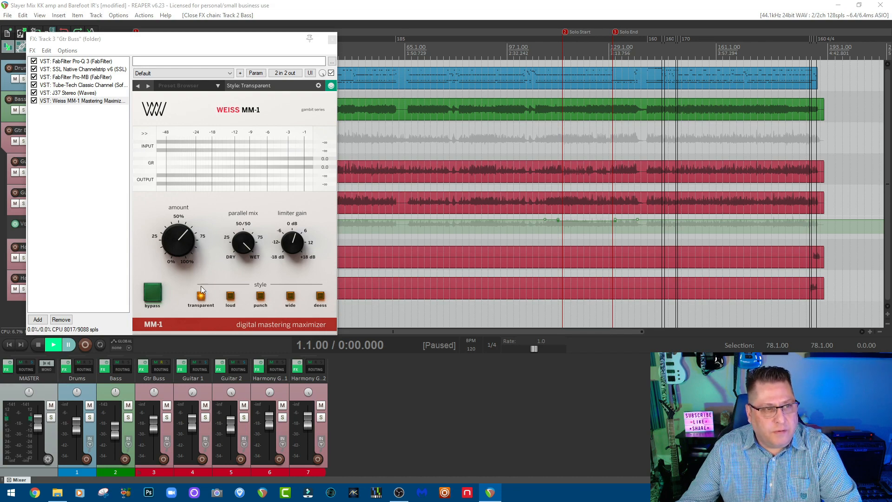
{"action": "left_click", "coordinate": [45, 62]}
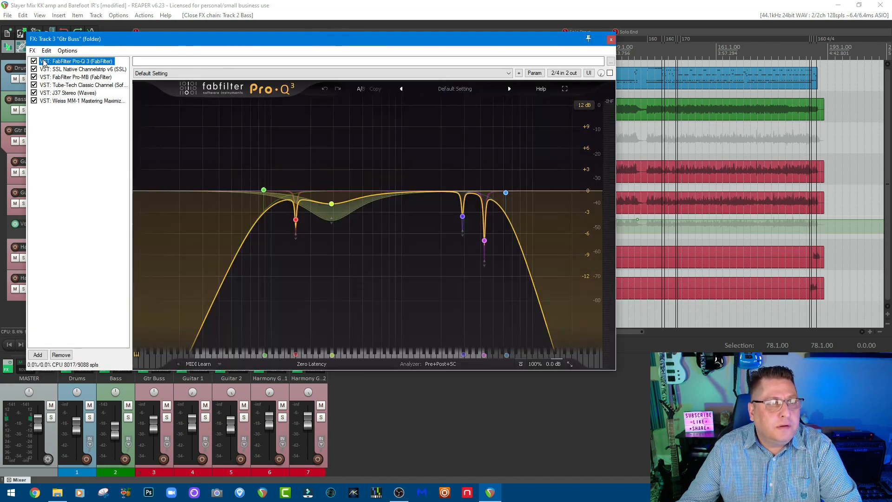
{"action": "left_click", "coordinate": [610, 41]}
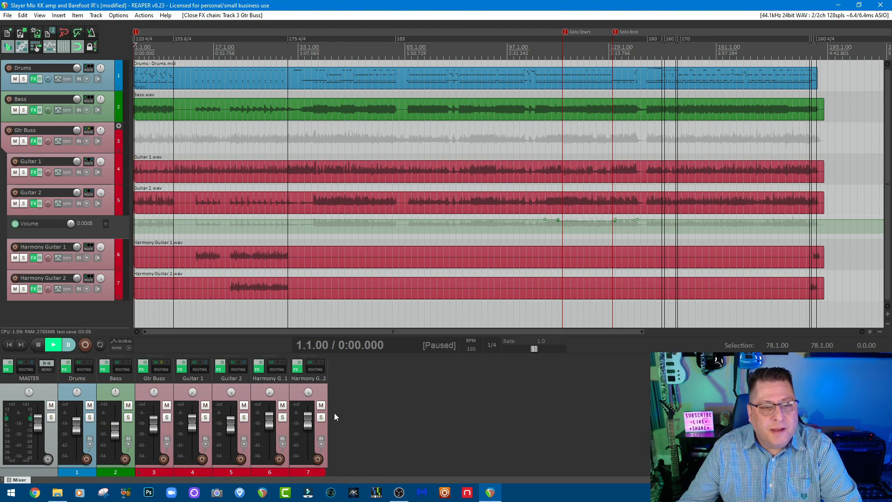
Review Guitar 1's Kerry King Signature amp controls and Libra's Barefoot impulse response blend, return to the amp and close the window.
{"action": "left_click", "coordinate": [183, 370]}
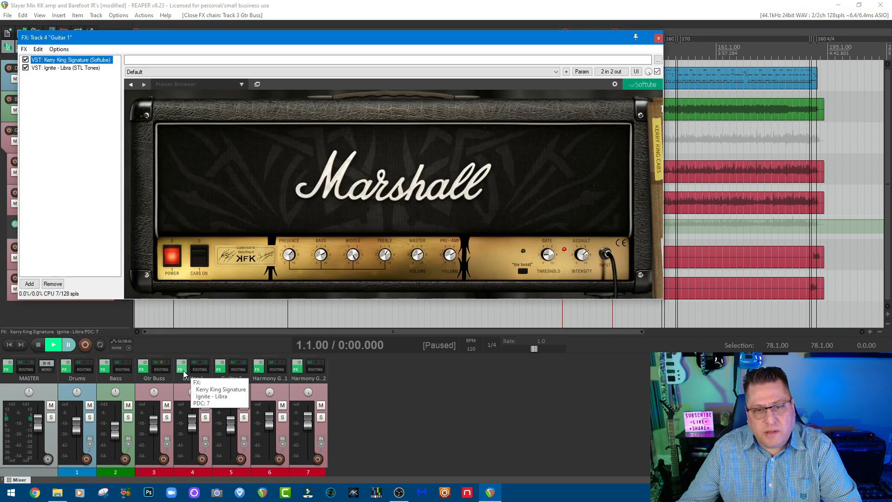
{"action": "mouse_move", "coordinate": [420, 250]}
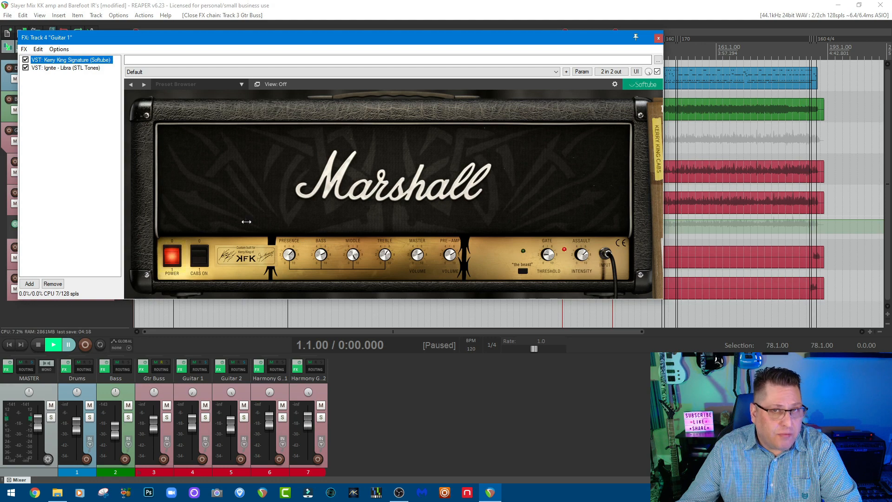
{"action": "left_click", "coordinate": [88, 69]}
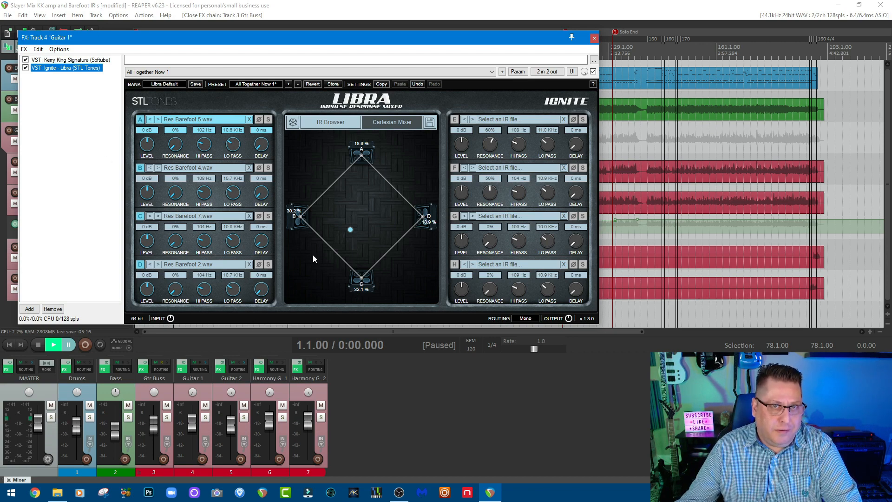
{"action": "left_click", "coordinate": [79, 61]}
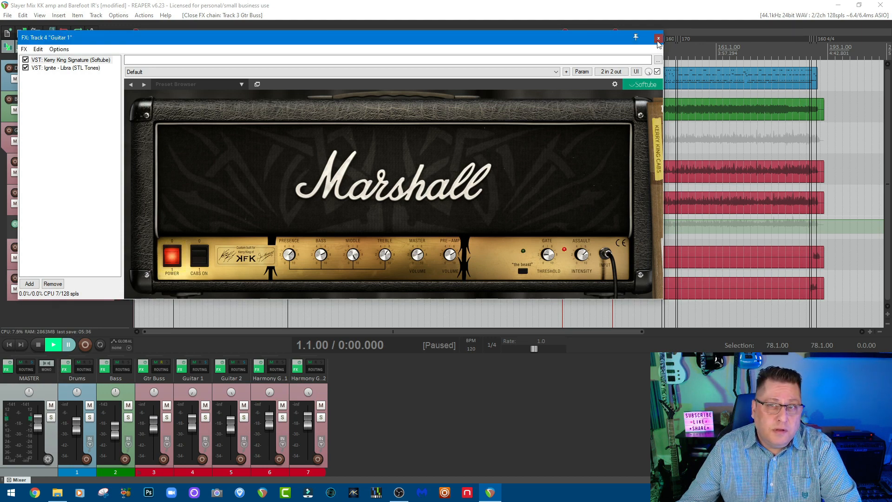
{"action": "left_click", "coordinate": [658, 39]}
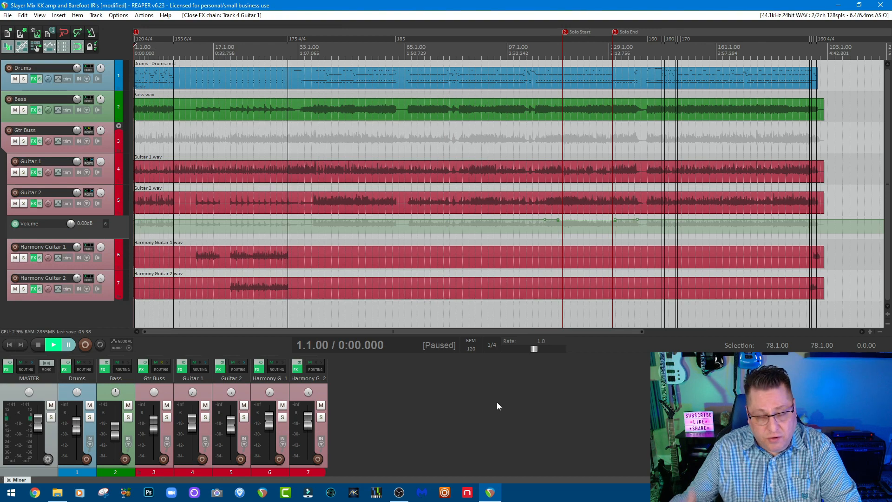